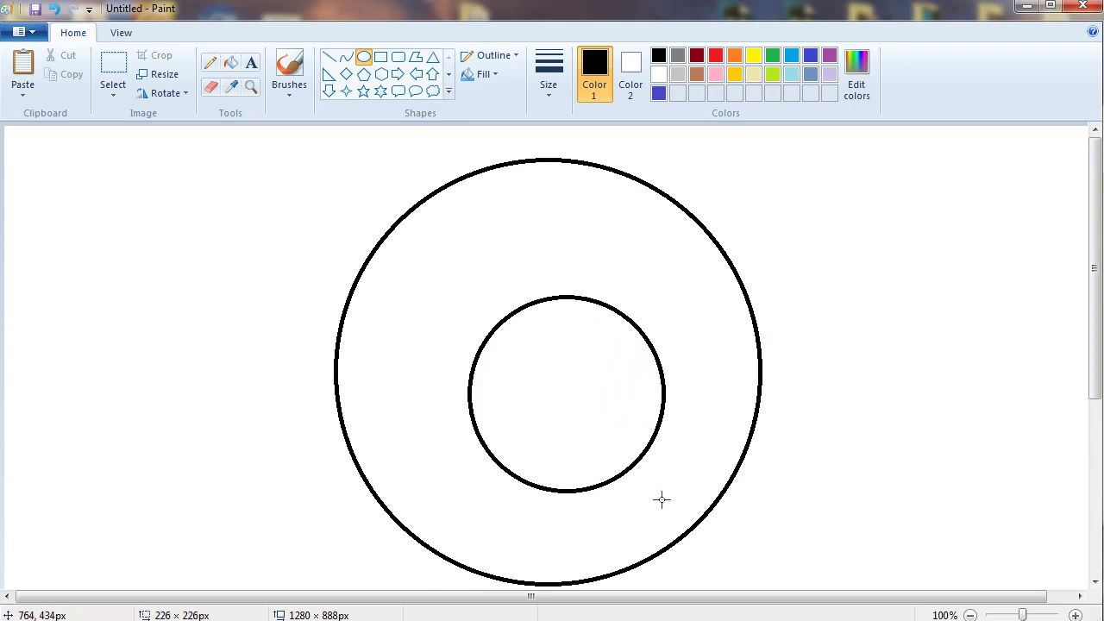
# Enlarge the inner circle to about 243 × 243 px, centre it inside the large circle and colour its outline indigo
pyautogui.moveTo(590, 408); pyautogui.dragTo(564, 382)
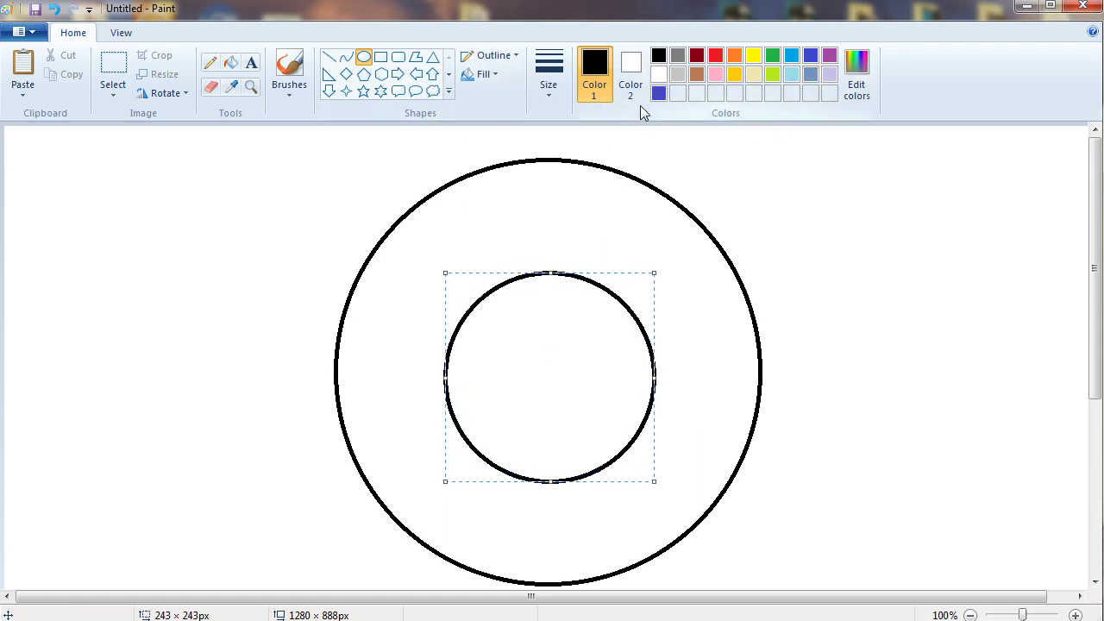
pyautogui.click(810, 57)
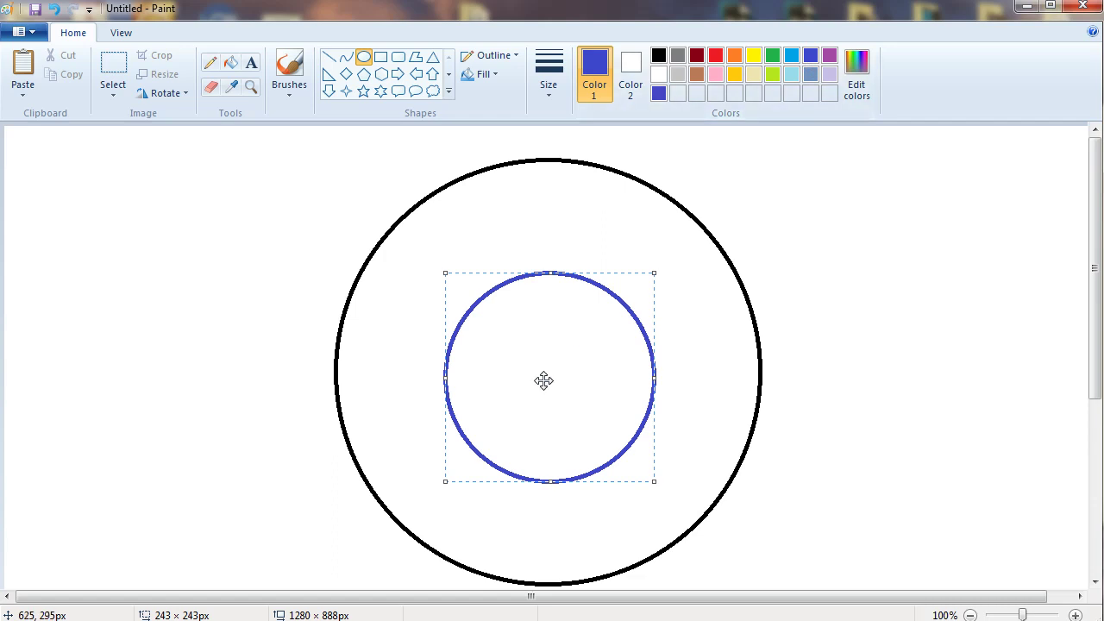
pyautogui.hotkey('ctrl', 'z')
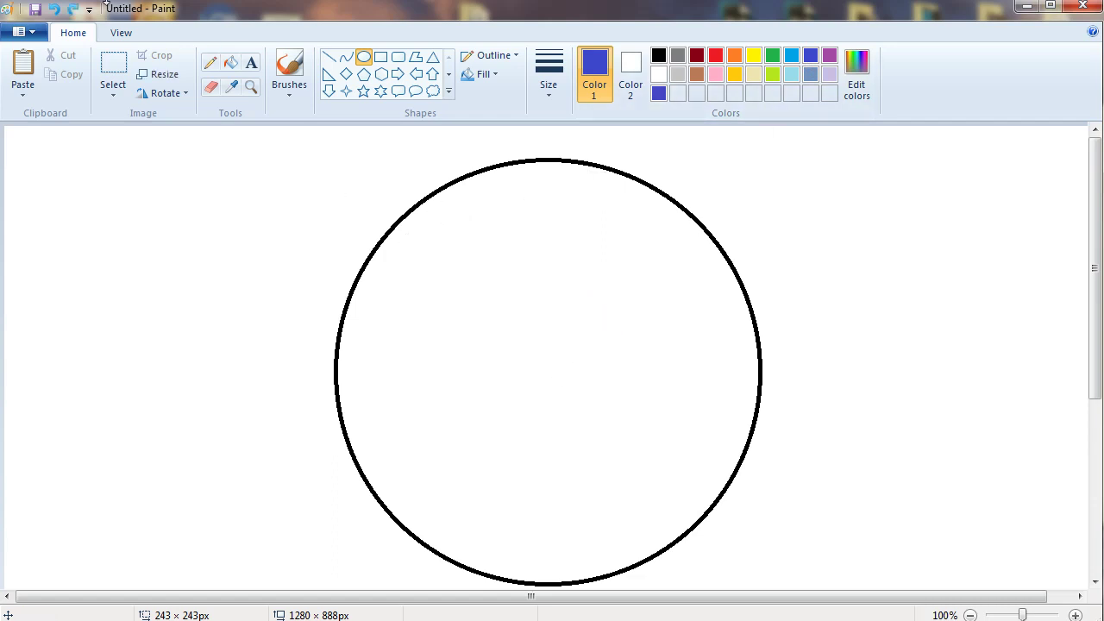
pyautogui.click(72, 12)
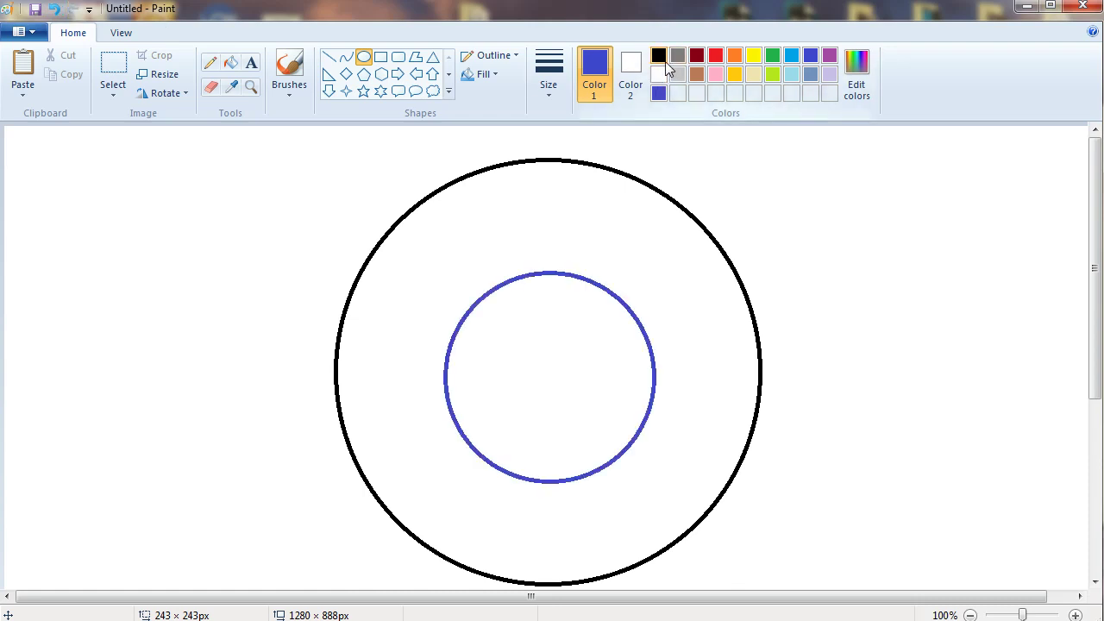
# Recolour the inner circle's outline black with the fill tool, leaving its interior white
pyautogui.click(657, 57)
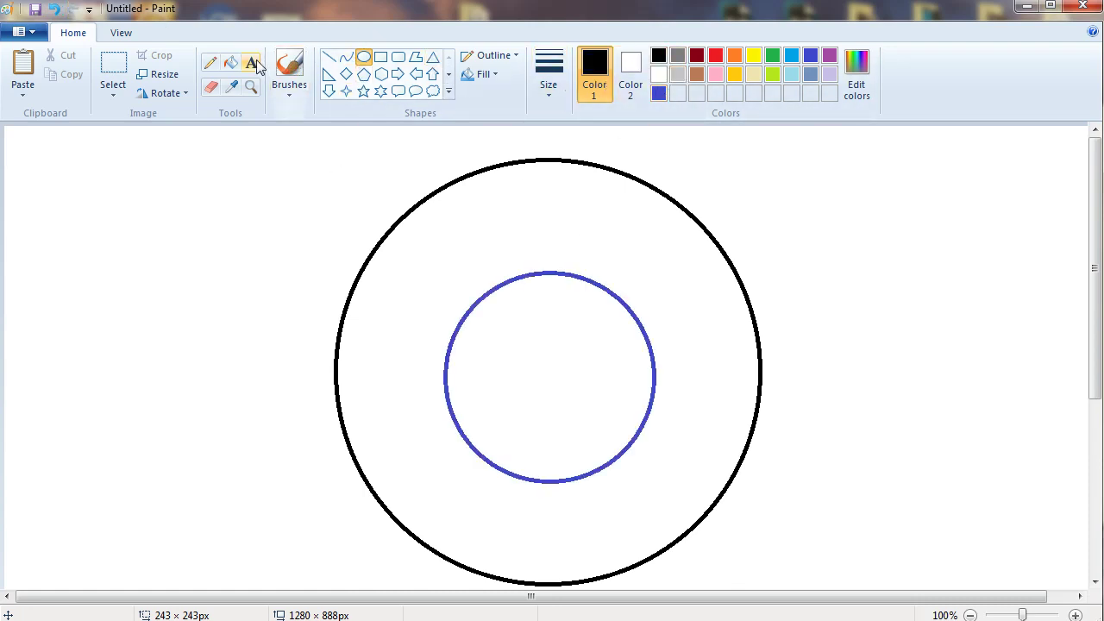
pyautogui.click(231, 62)
pyautogui.click(569, 276)
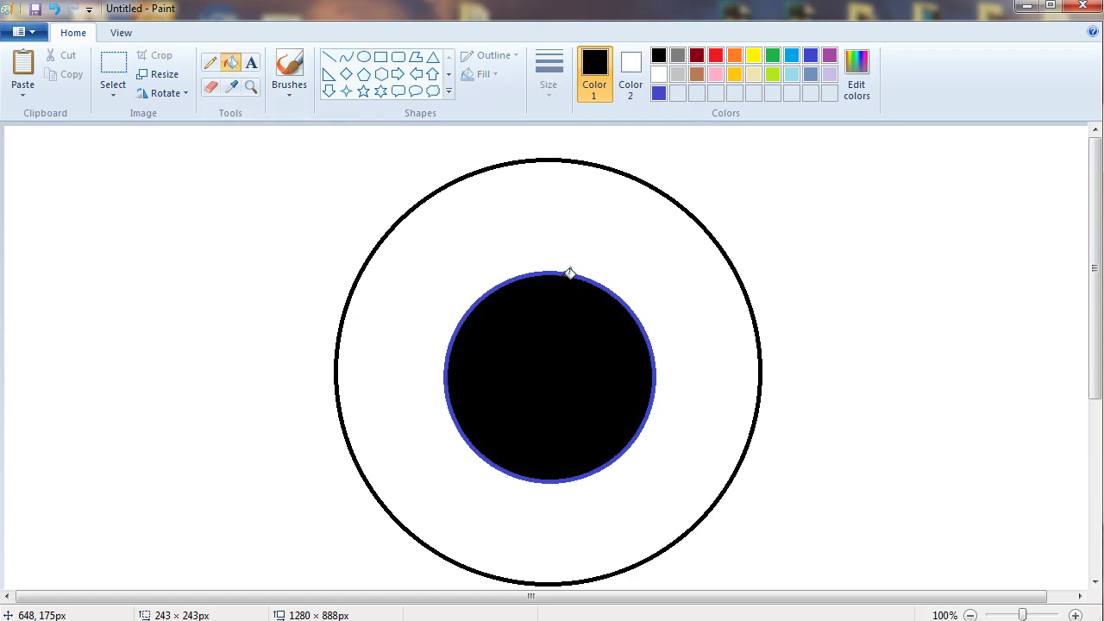
pyautogui.hotkey('ctrl', 'z')
pyautogui.click(568, 274)
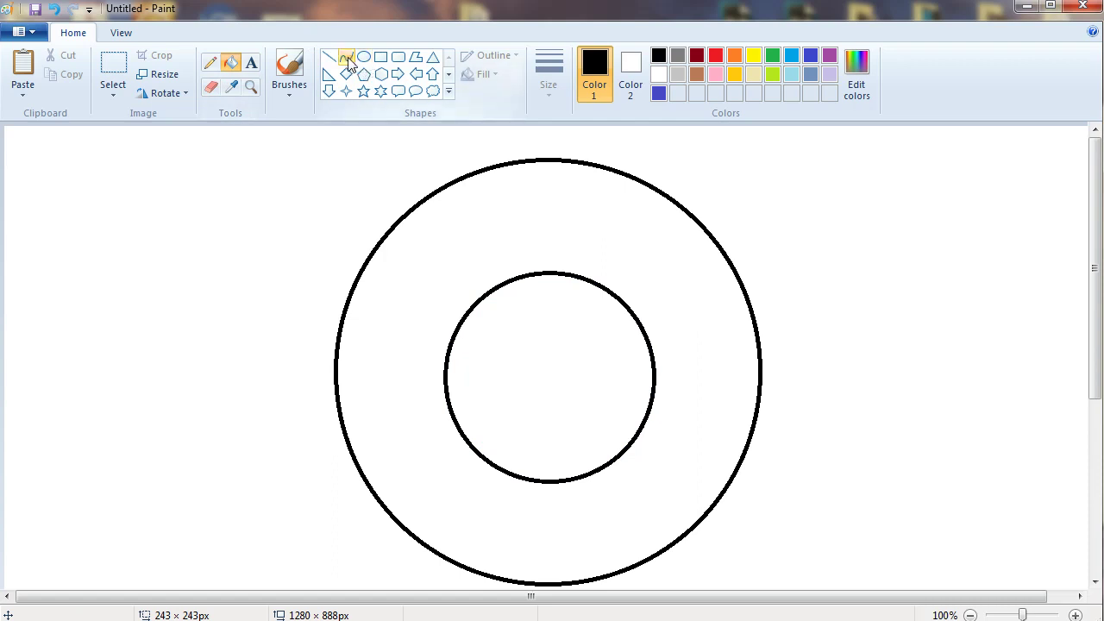
# Draw two slightly tilted indigo lines crossing at the inner circle's centre to divide it into four quadrants
pyautogui.click(329, 58)
pyautogui.click(810, 57)
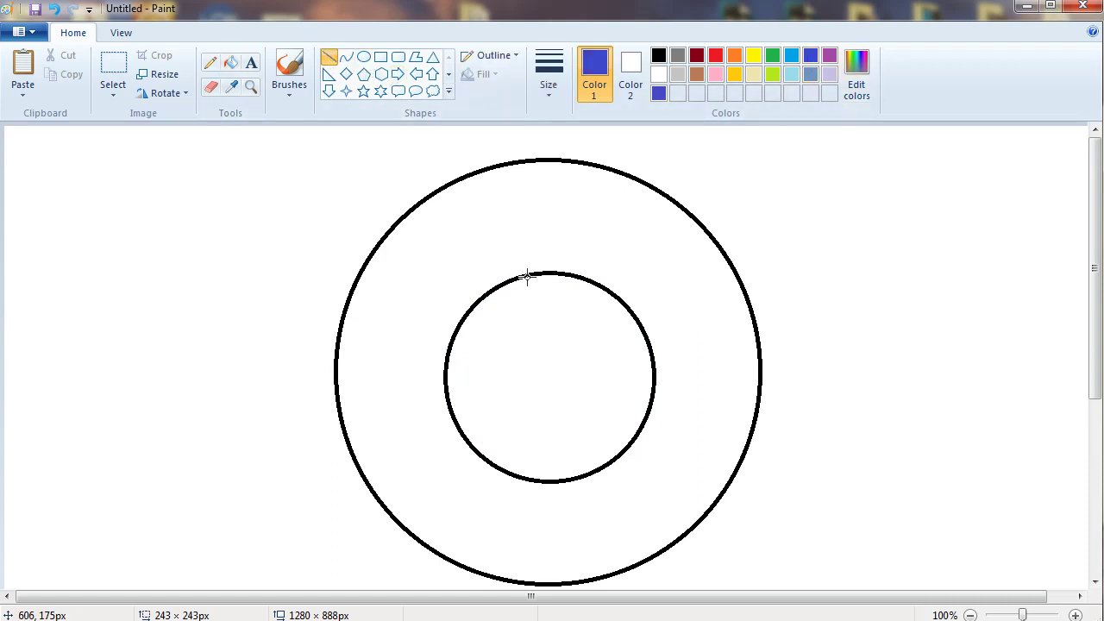
pyautogui.moveTo(527, 276); pyautogui.dragTo(573, 477)
pyautogui.moveTo(446, 392); pyautogui.dragTo(650, 357)
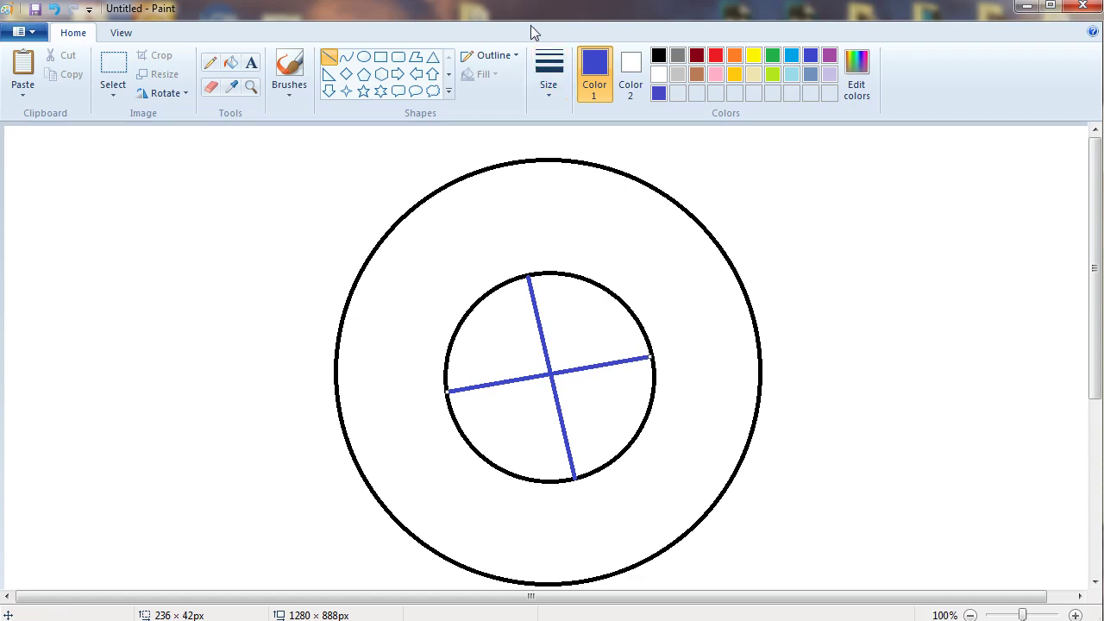
# Fill the inner circle's upper-left and lower-right quadrants with indigo and the ring between the circles with black
pyautogui.click(235, 61)
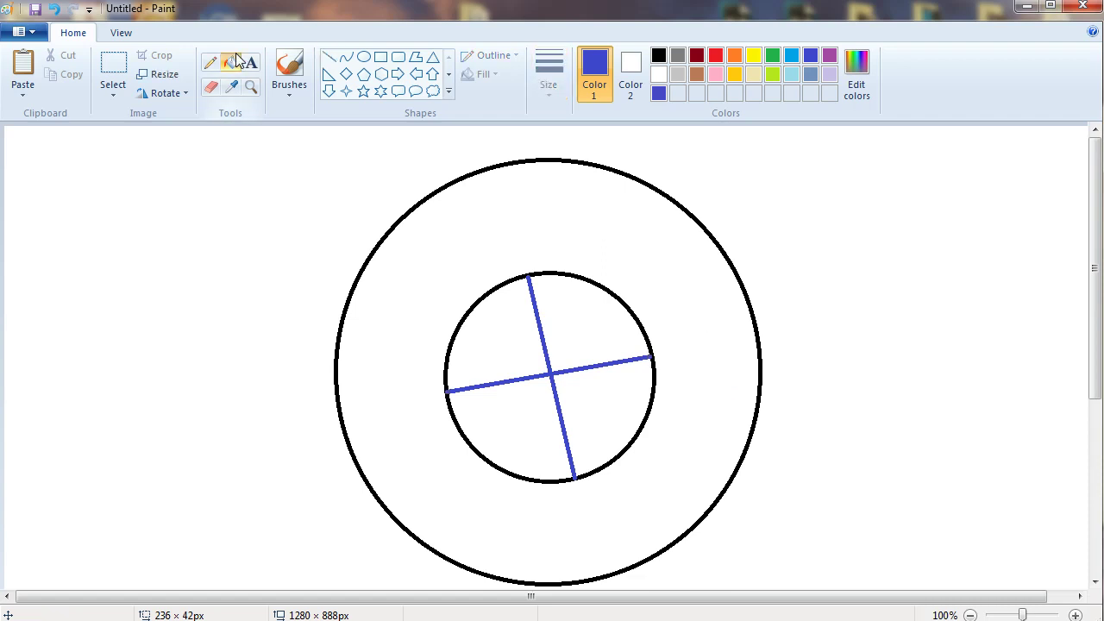
pyautogui.click(514, 314)
pyautogui.click(602, 403)
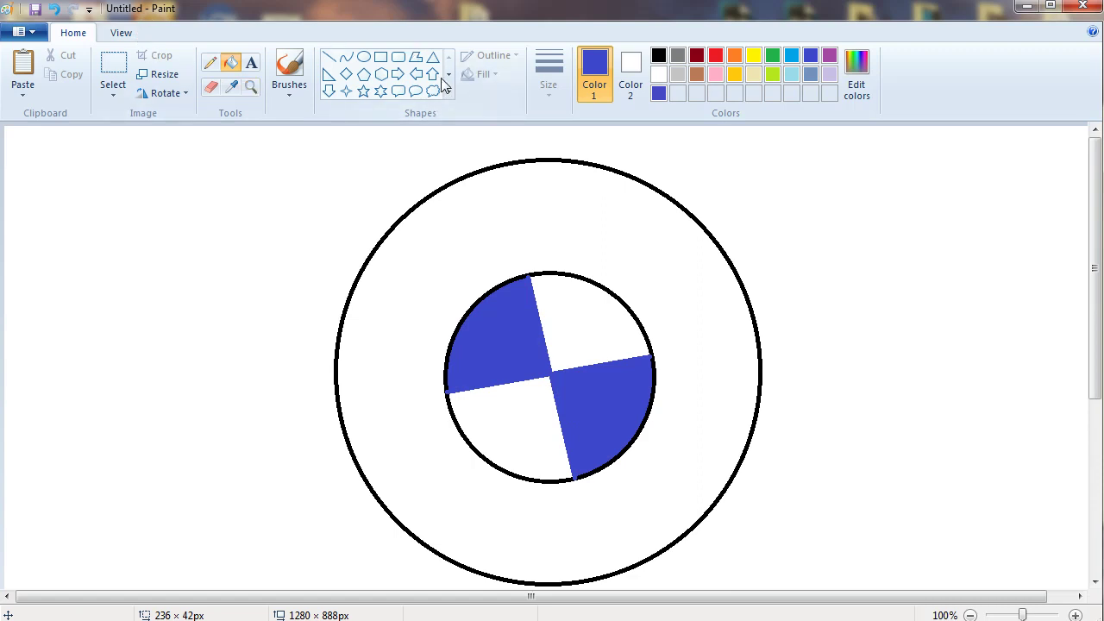
pyautogui.click(657, 55)
pyautogui.click(542, 176)
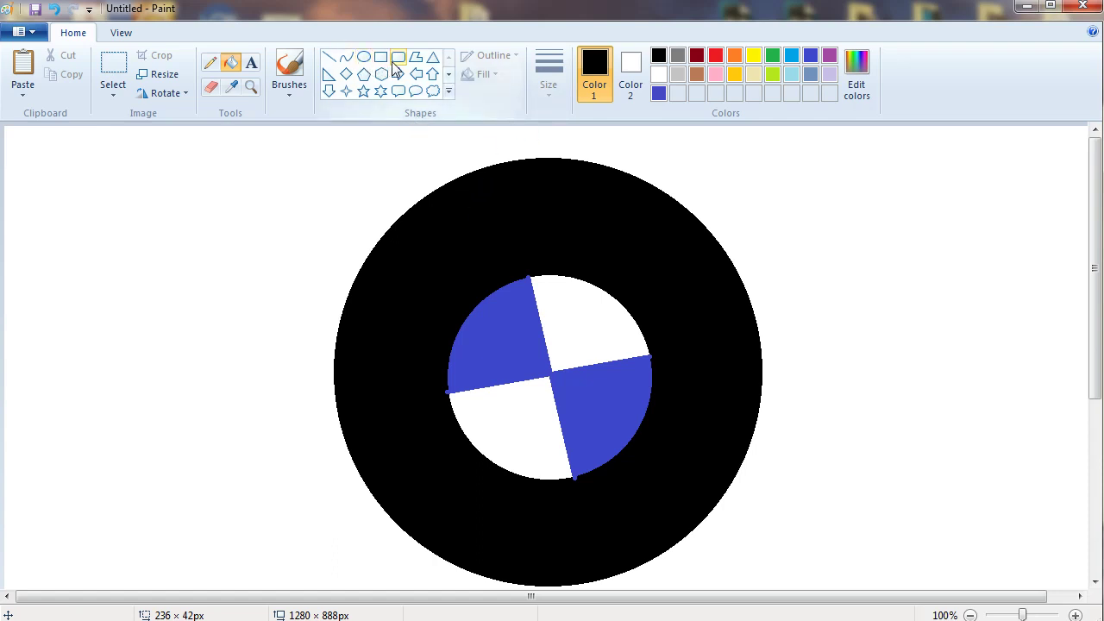
# Cover the indigo line ends protruding around the inner circle with short black lines on the ring
pyautogui.click(331, 61)
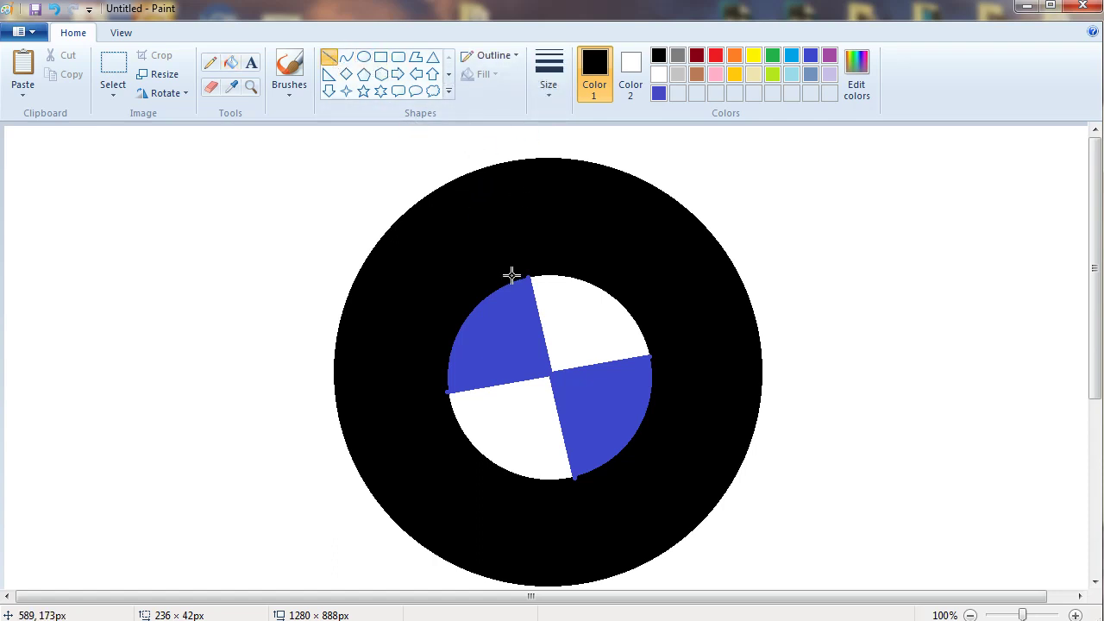
pyautogui.moveTo(520, 280); pyautogui.dragTo(509, 252)
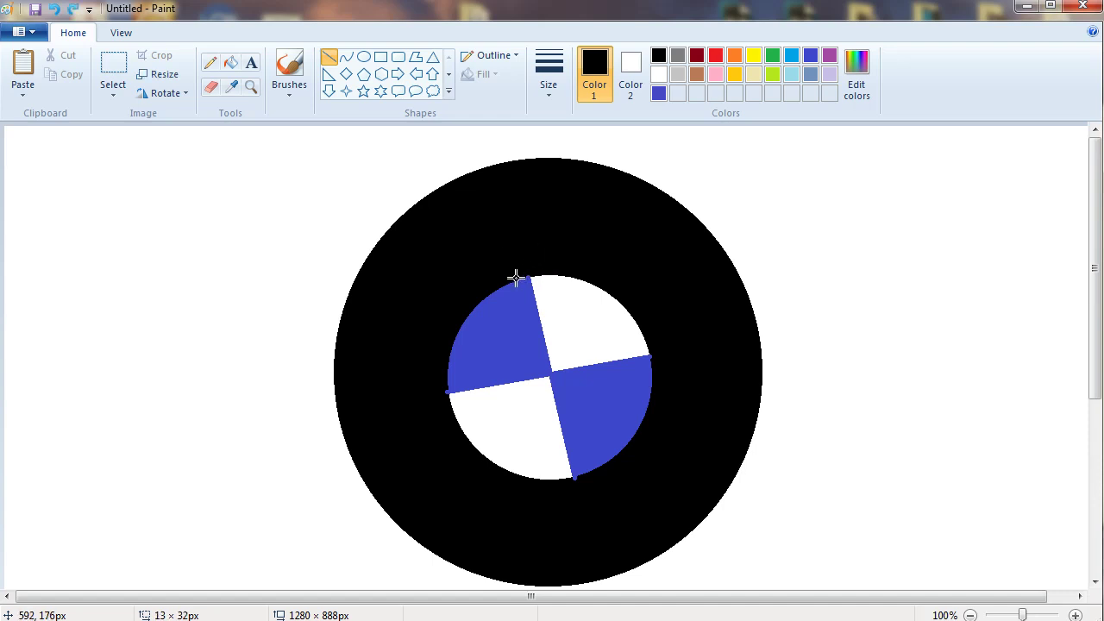
pyautogui.moveTo(514, 277); pyautogui.dragTo(540, 271)
pyautogui.moveTo(657, 371); pyautogui.dragTo(646, 331)
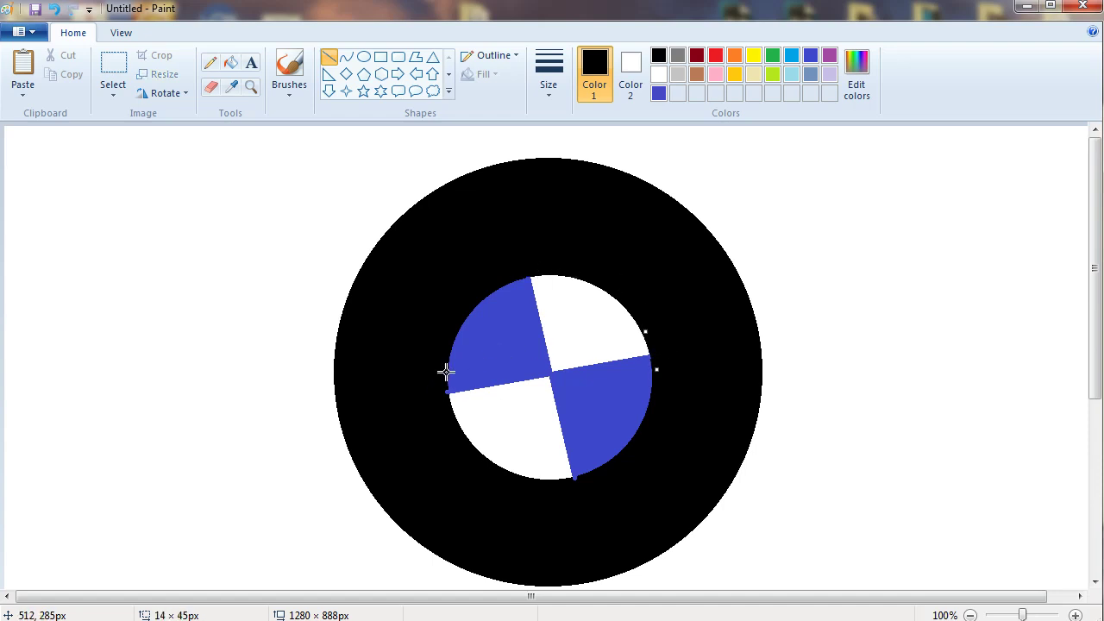
pyautogui.moveTo(445, 372); pyautogui.dragTo(445, 415)
pyautogui.moveTo(535, 490); pyautogui.dragTo(595, 472)
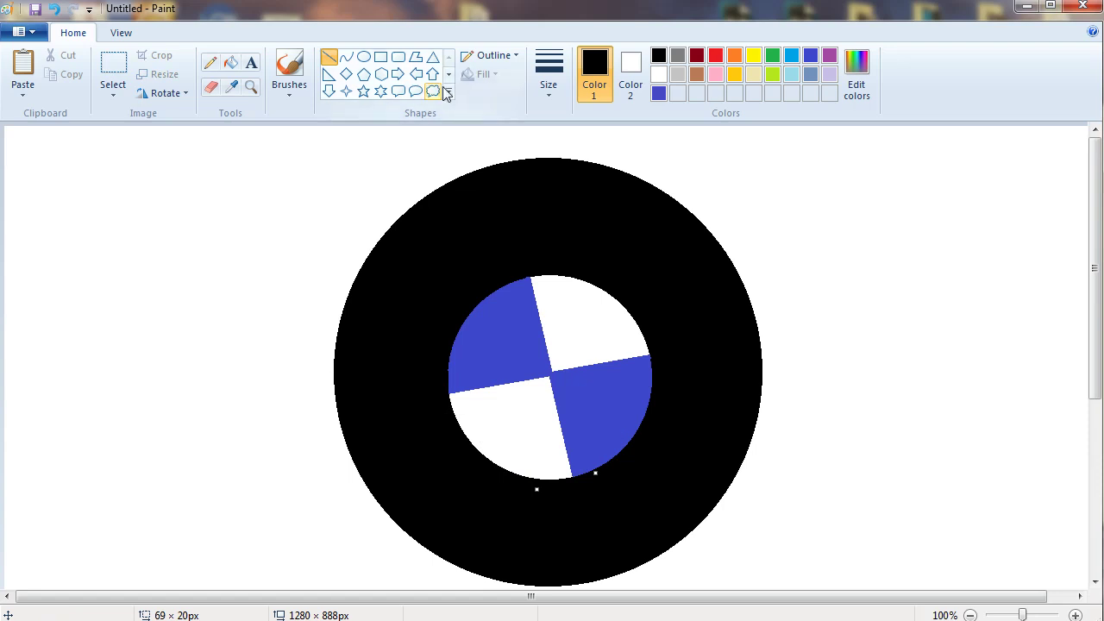
# Draw a white polygon outline of the letter M, about 106 × 94 px, on the upper part of the black ring
pyautogui.click(415, 59)
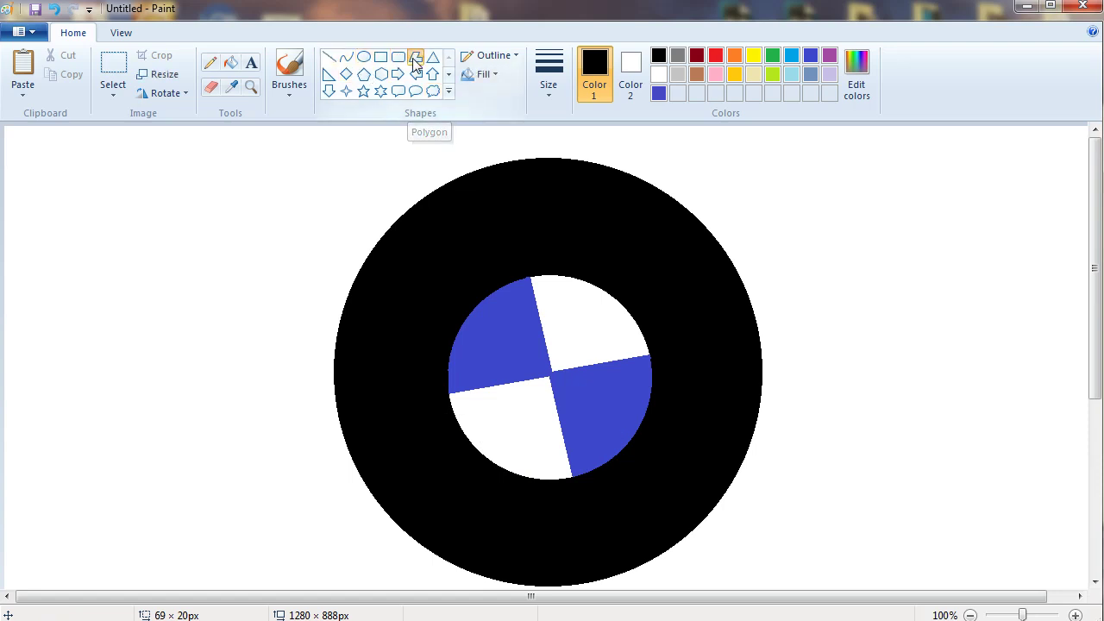
pyautogui.click(658, 74)
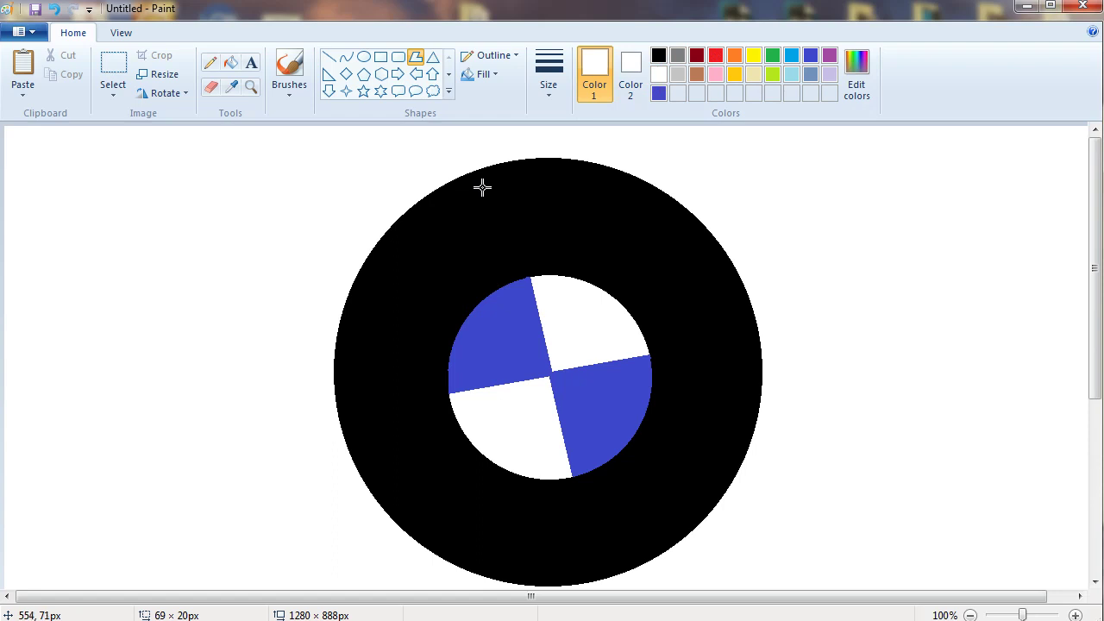
pyautogui.moveTo(482, 187); pyautogui.dragTo(563, 253)
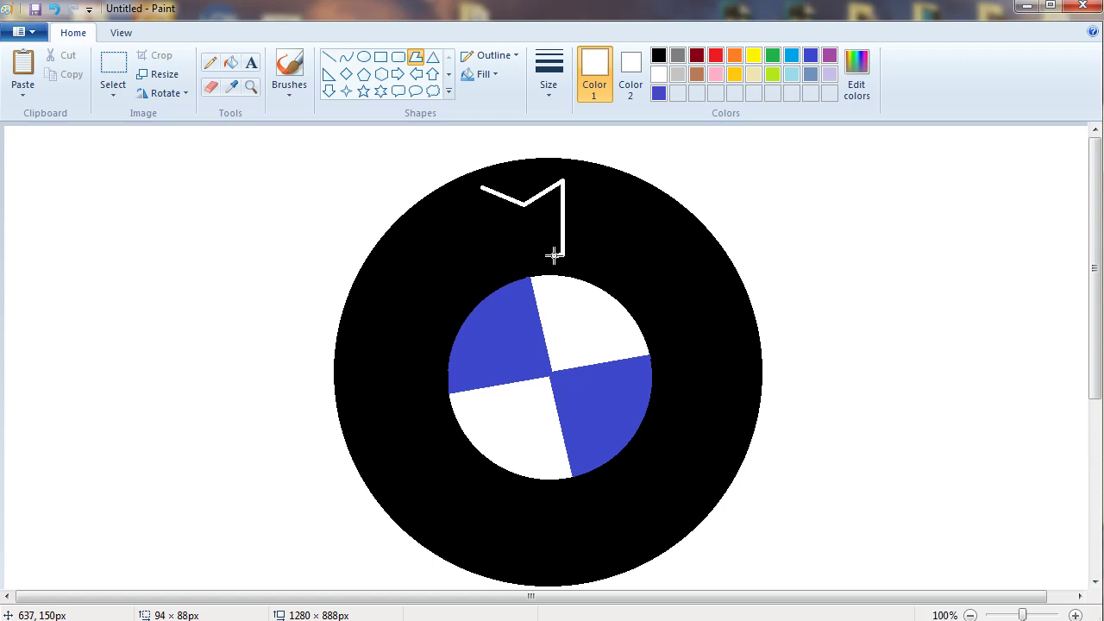
pyautogui.moveTo(554, 255); pyautogui.dragTo(554, 255)
pyautogui.click(552, 203)
pyautogui.click(526, 216)
pyautogui.click(486, 199)
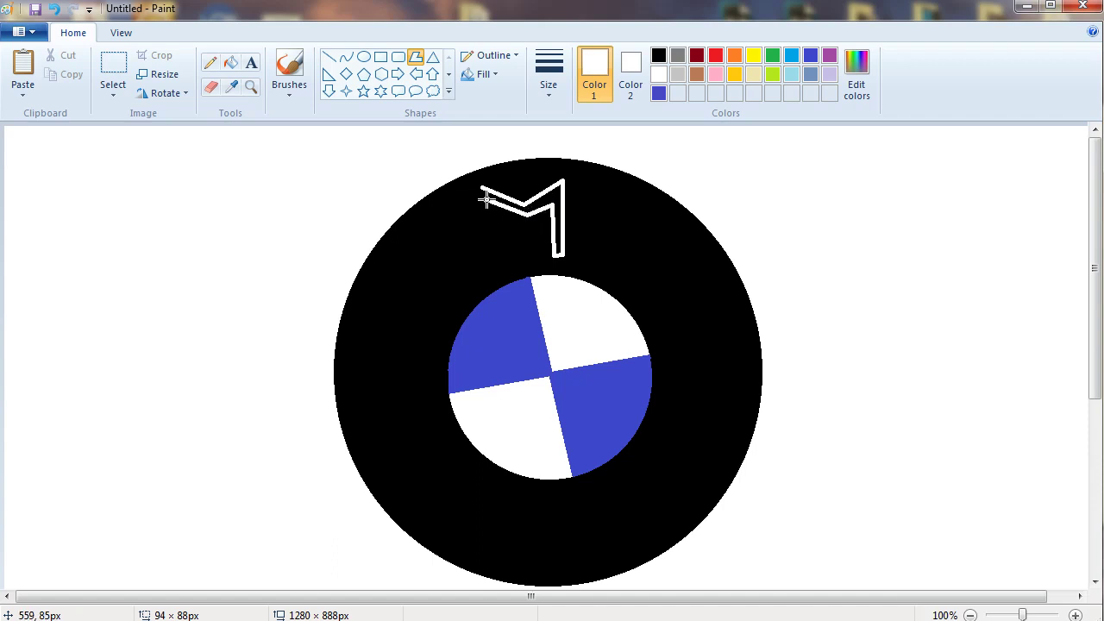
pyautogui.click(498, 256)
pyautogui.click(472, 186)
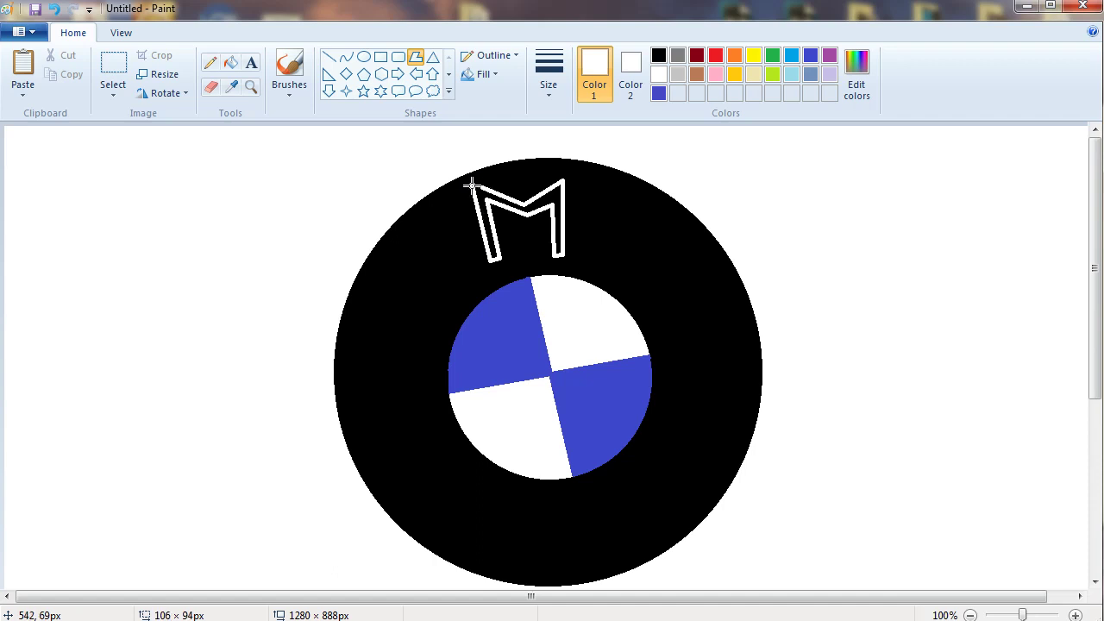
pyautogui.click(480, 186)
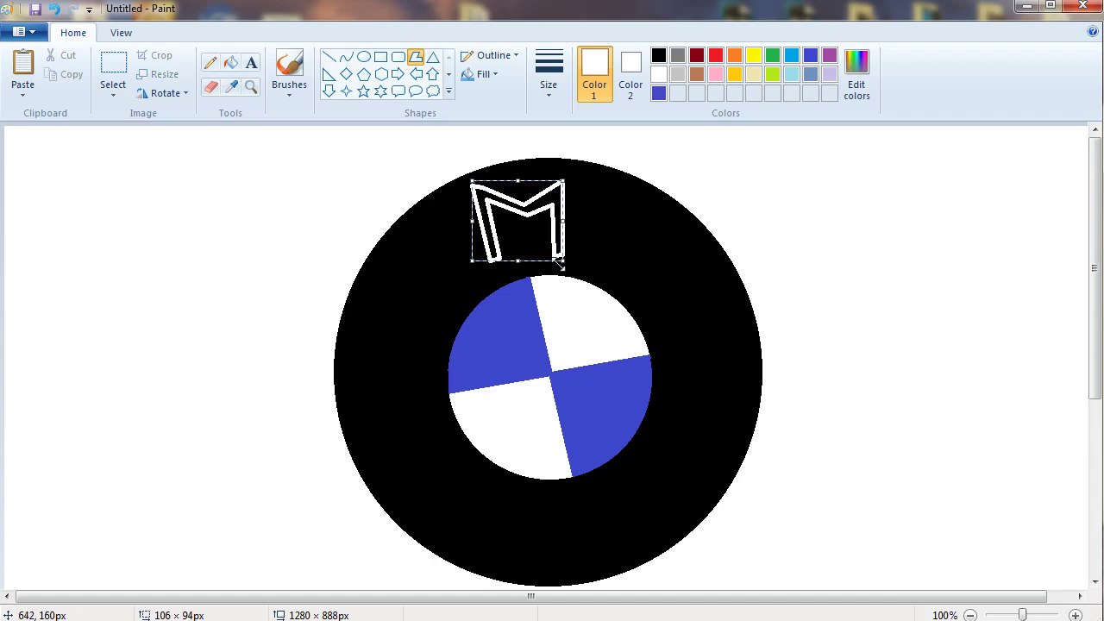
pyautogui.click(337, 175)
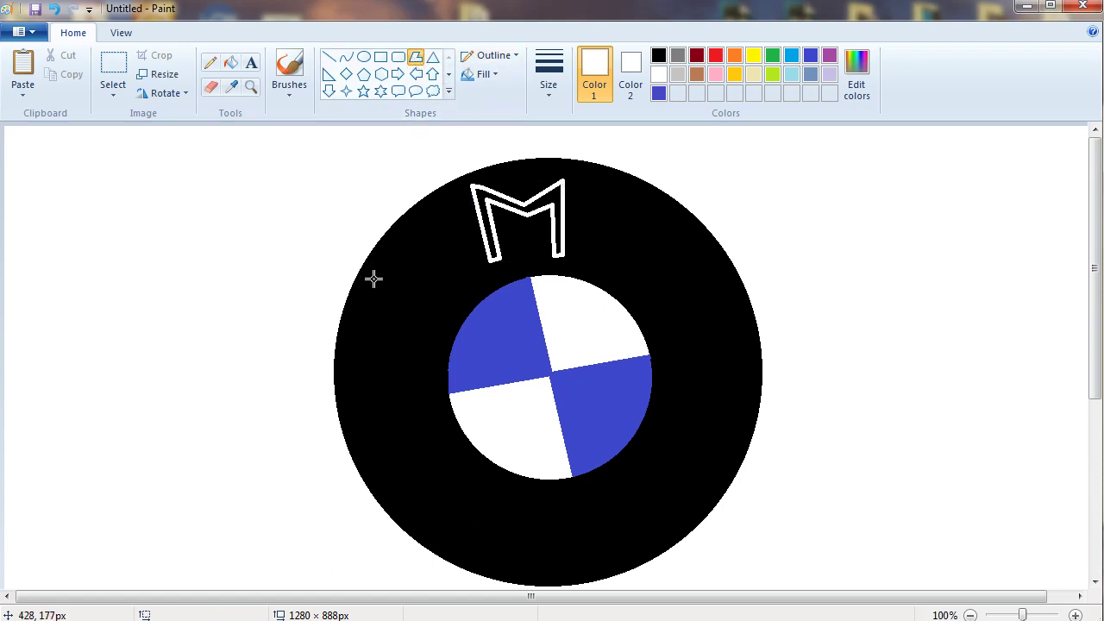
# Draw a tilted white polygon outline of the letter B, about 119 × 108 px, on the ring's upper-left part
pyautogui.moveTo(368, 277); pyautogui.dragTo(447, 329)
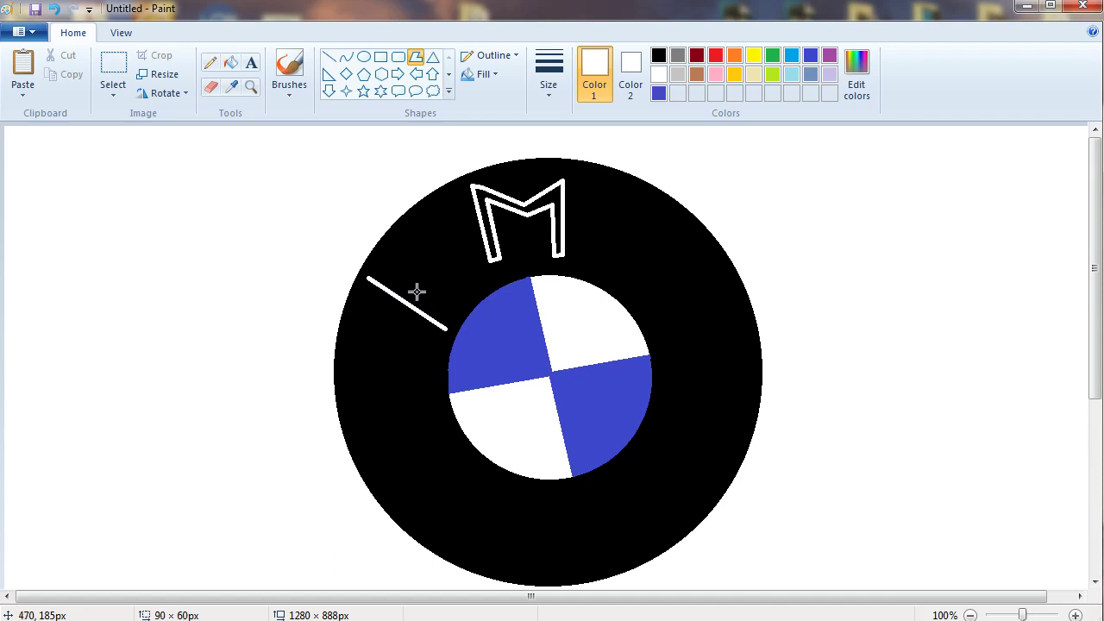
pyautogui.click(368, 274)
pyautogui.moveTo(368, 274)
pyautogui.mouseDown()
pyautogui.moveTo(466, 300)
pyautogui.moveTo(427, 300)
pyautogui.moveTo(431, 322)
pyautogui.moveTo(449, 324)
pyautogui.mouseUp()
pyautogui.click(373, 272)
pyautogui.moveTo(373, 273); pyautogui.dragTo(406, 246)
pyautogui.moveTo(416, 249); pyautogui.dragTo(405, 282)
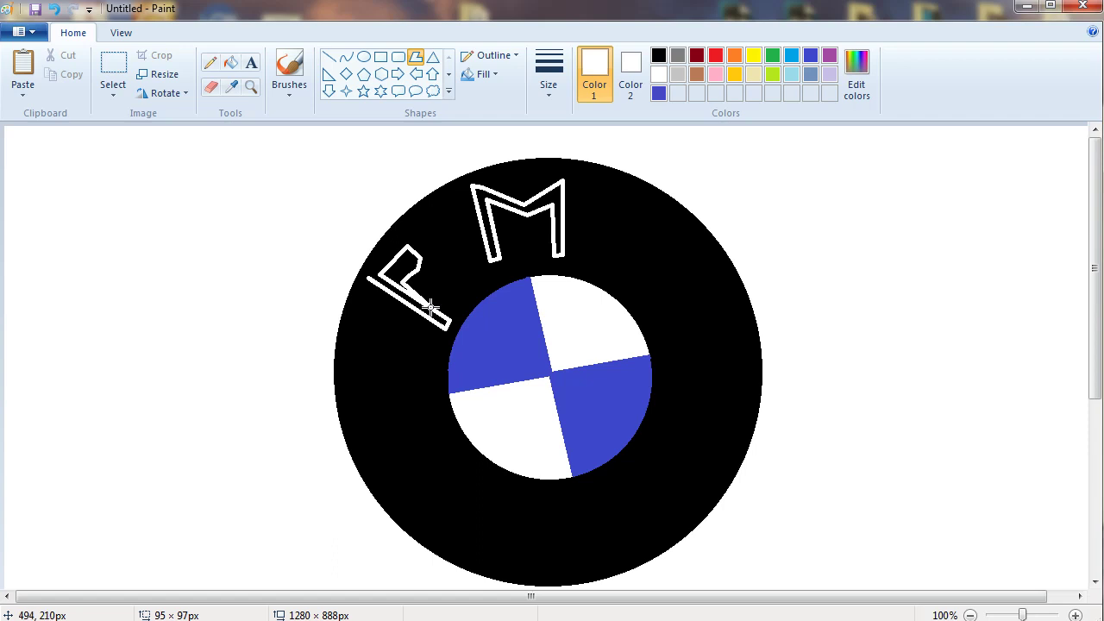
pyautogui.moveTo(433, 304)
pyautogui.mouseDown()
pyautogui.moveTo(423, 296)
pyautogui.moveTo(437, 271)
pyautogui.moveTo(451, 298)
pyautogui.mouseUp()
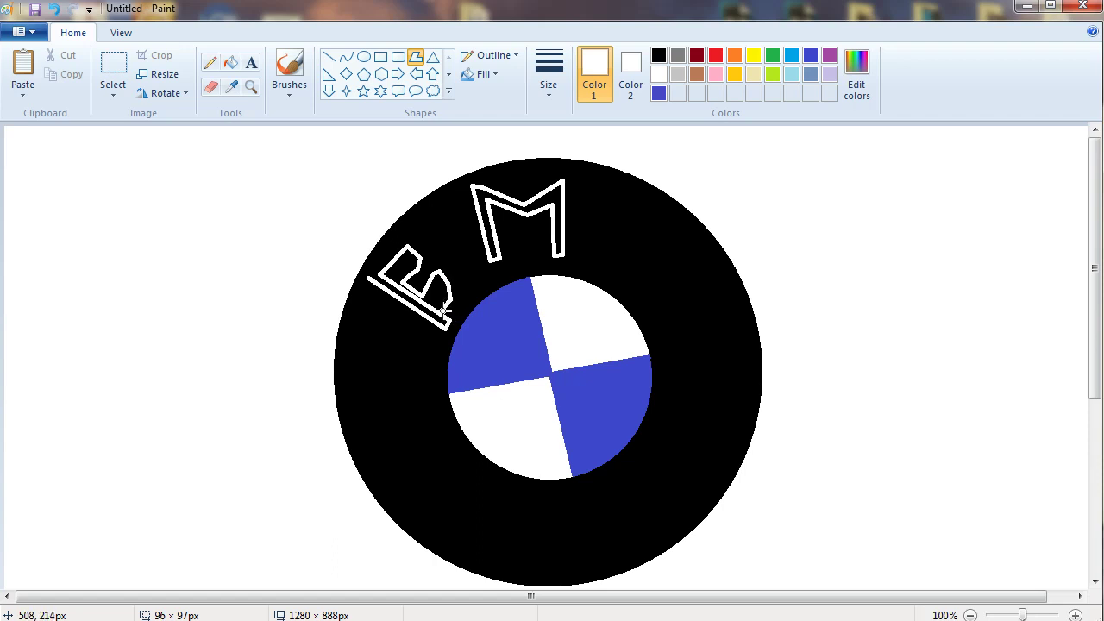
pyautogui.moveTo(450, 319); pyautogui.dragTo(425, 275)
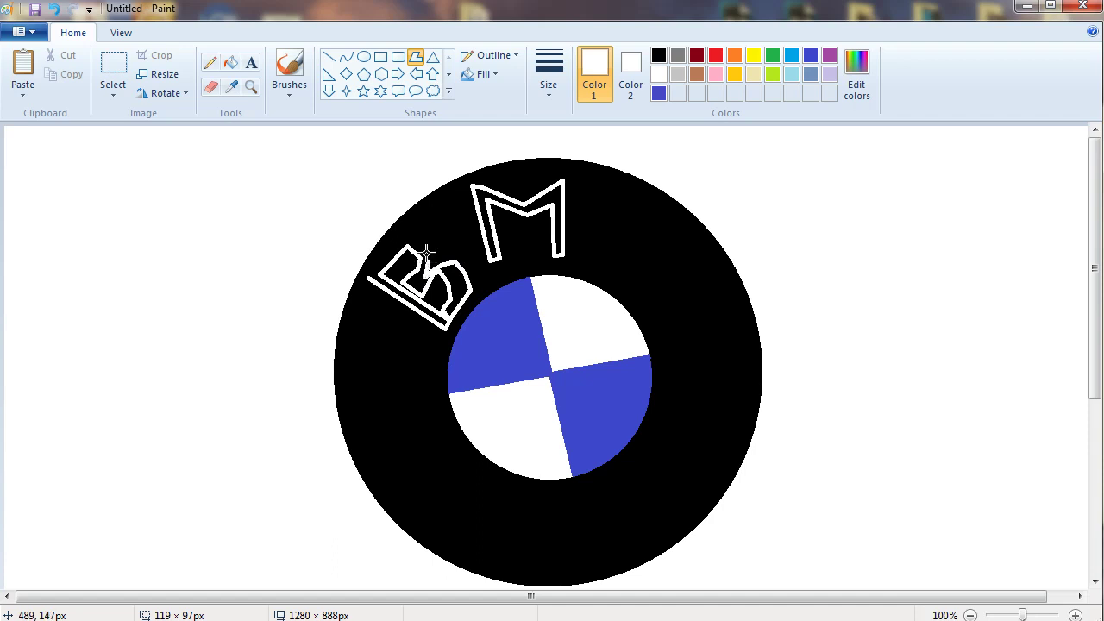
pyautogui.moveTo(424, 249); pyautogui.dragTo(370, 279)
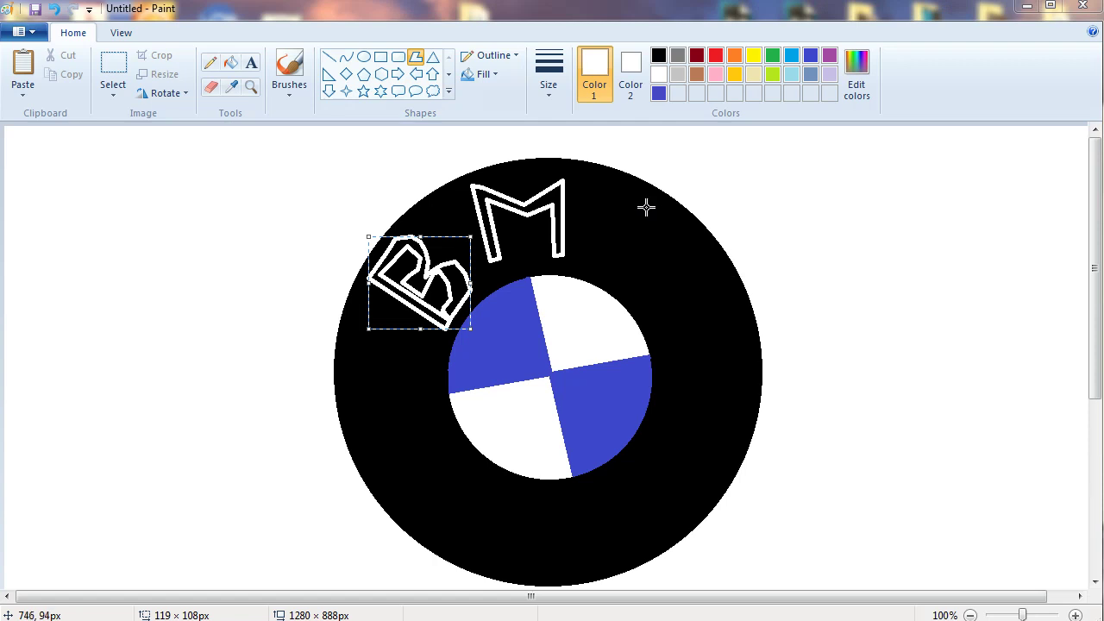
# Try a tilted white polygon outline of the letter W, about 94 × 118 px, on the ring's upper-right part
pyautogui.moveTo(653, 209); pyautogui.dragTo(668, 298)
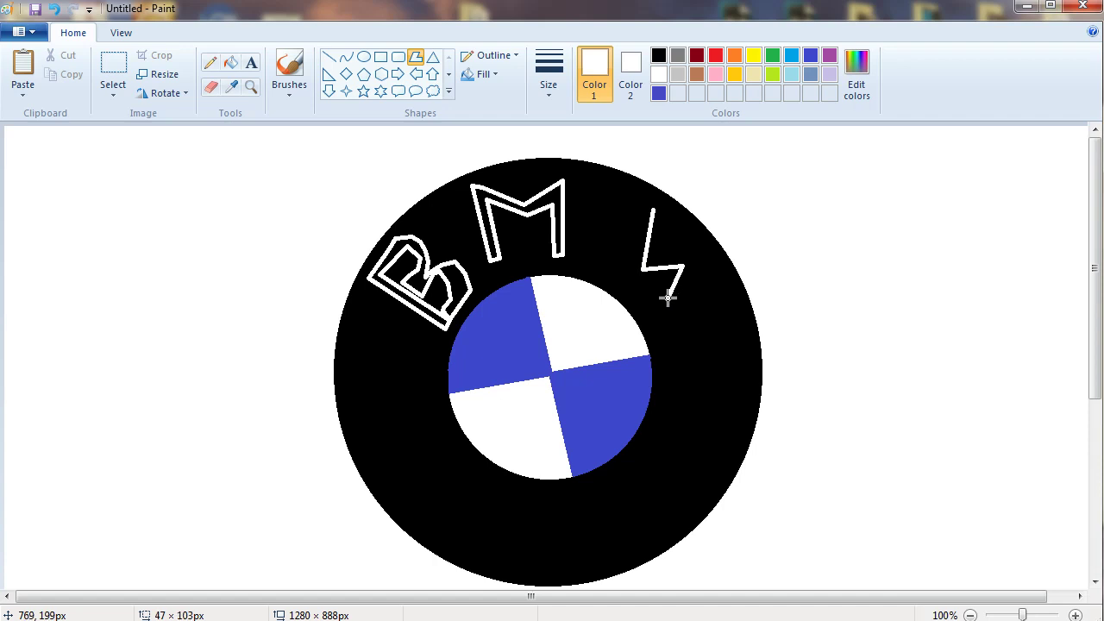
pyautogui.moveTo(712, 312); pyautogui.dragTo(659, 255)
pyautogui.click(724, 300)
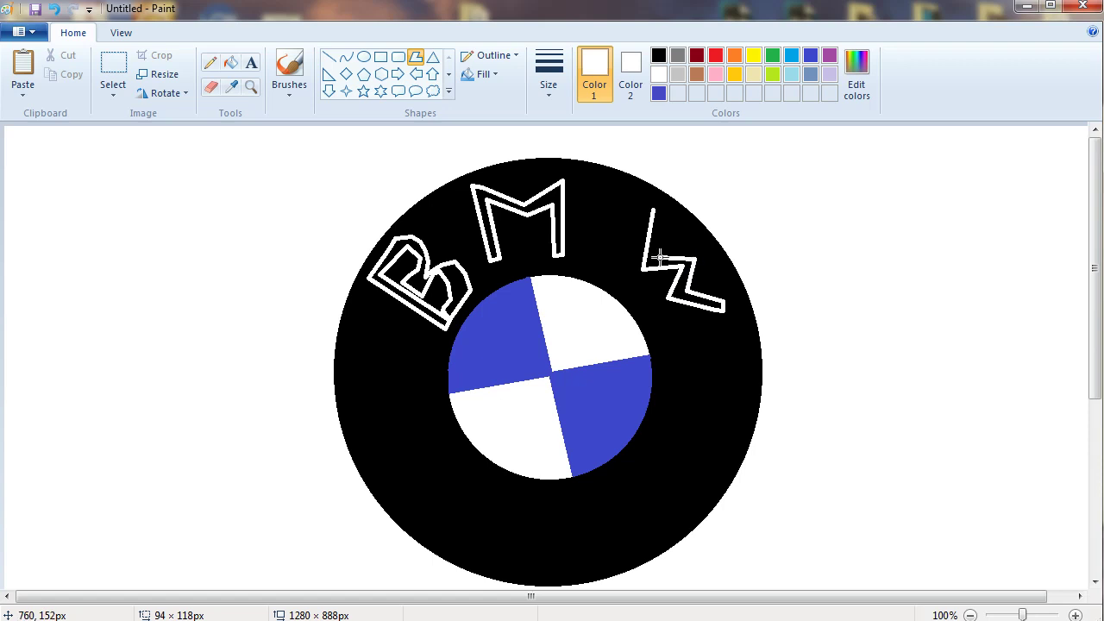
pyautogui.click(658, 210)
pyautogui.click(655, 210)
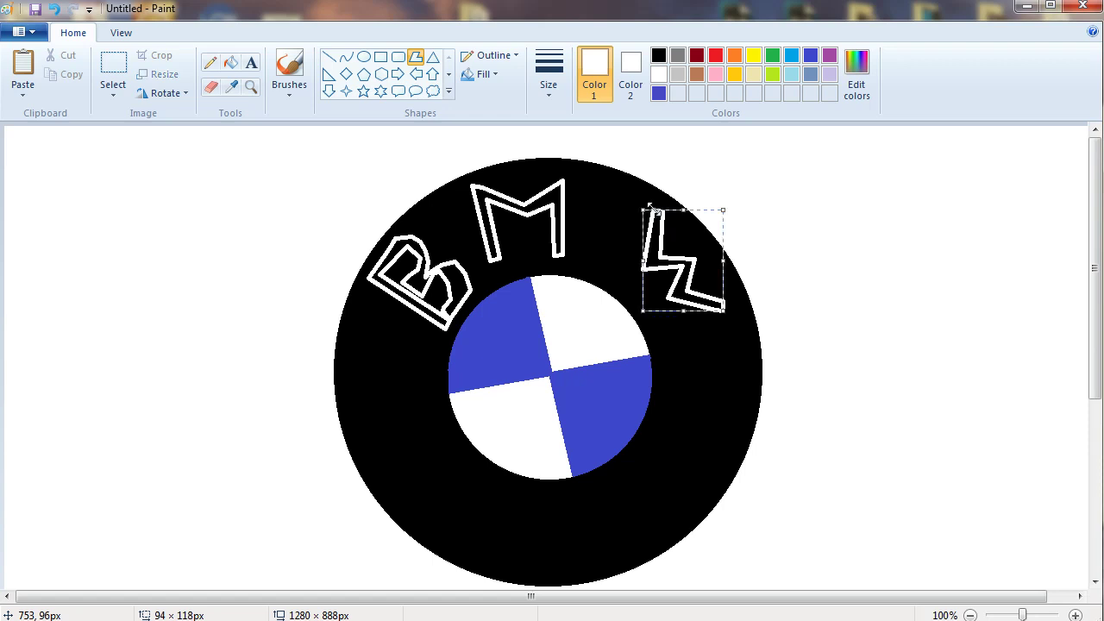
pyautogui.click(818, 361)
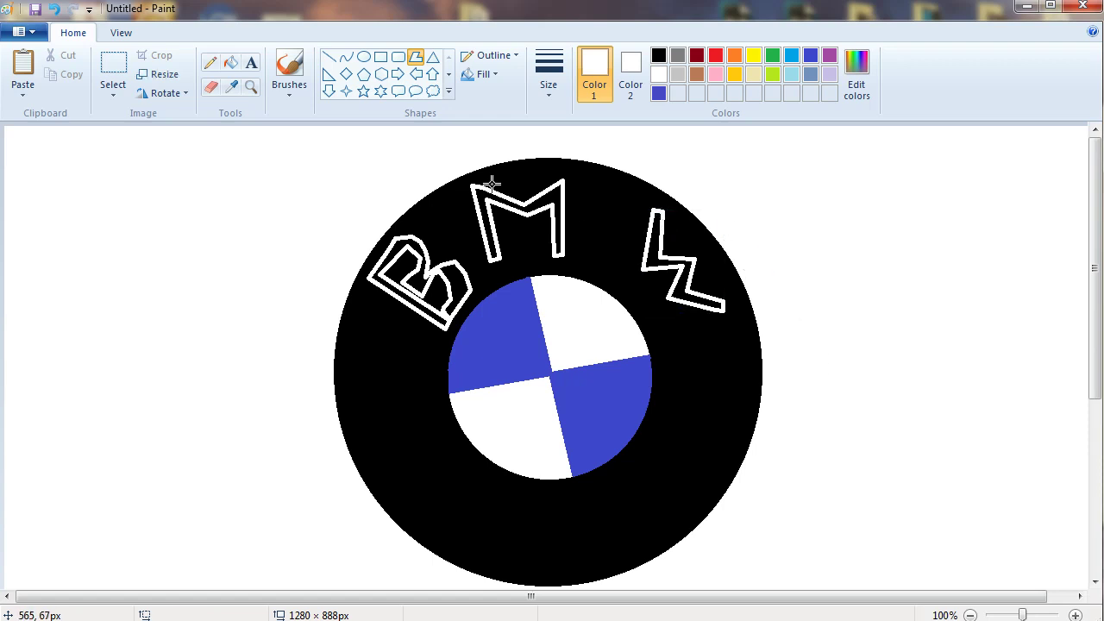
pyautogui.hotkey('ctrl', 'z')
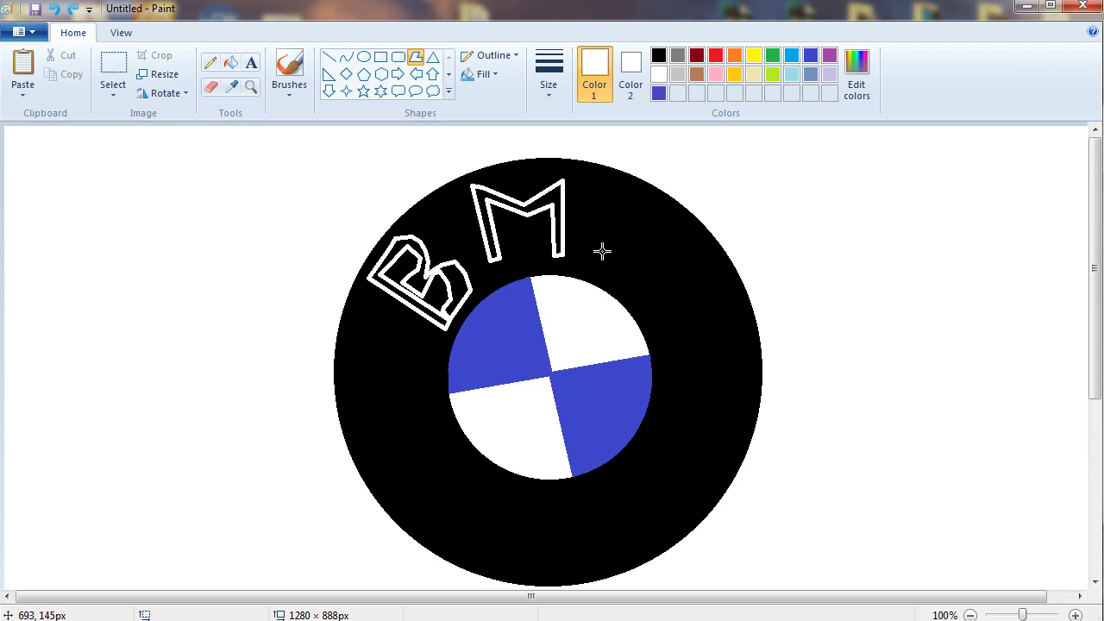
pyautogui.moveTo(653, 223); pyautogui.dragTo(638, 281)
pyautogui.press('Escape')
pyautogui.moveTo(661, 209); pyautogui.dragTo(648, 267)
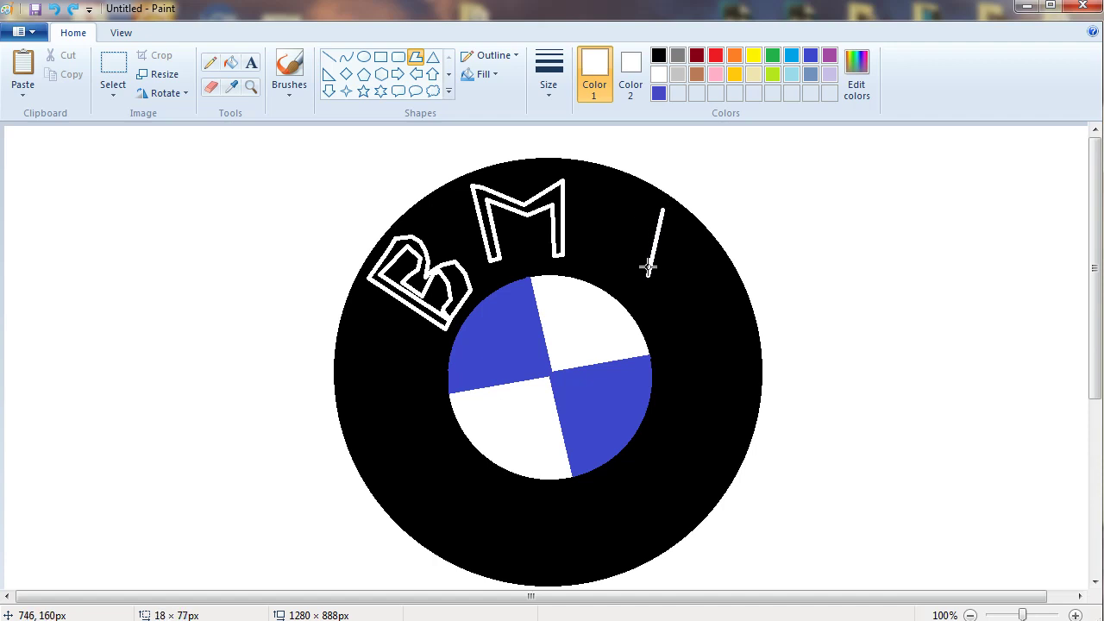
pyautogui.press('Escape')
# Draw a tilted white polygon outline of the letter W, about 114 × 106 px, on the black ring's upper-right part
pyautogui.moveTo(633, 193); pyautogui.dragTo(663, 245)
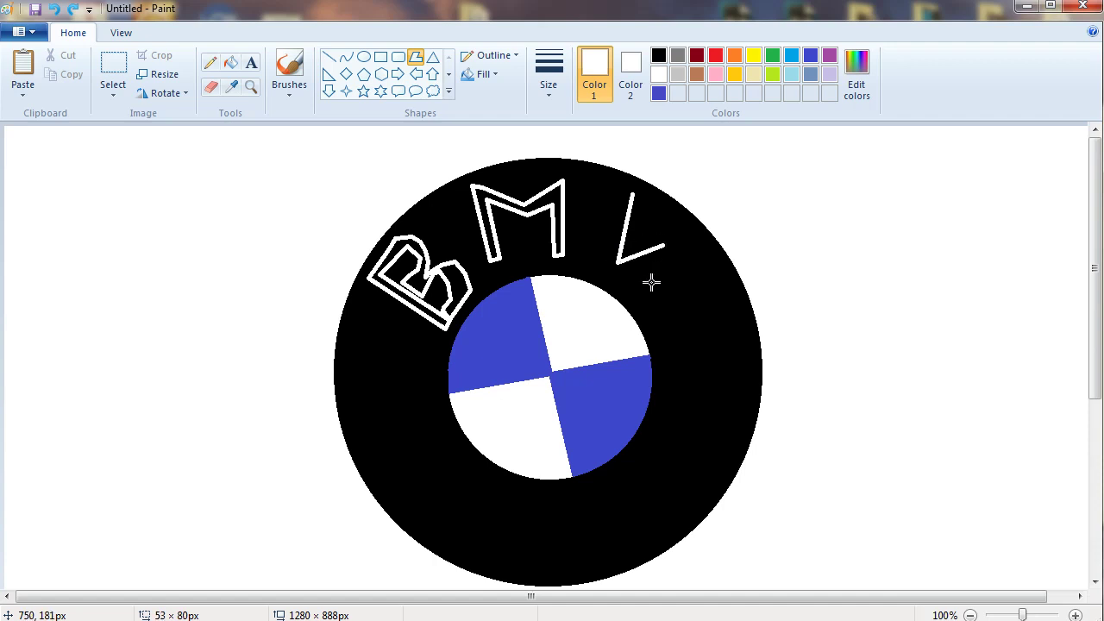
pyautogui.click(649, 284)
pyautogui.click(703, 278)
pyautogui.moveTo(702, 278)
pyautogui.mouseDown()
pyautogui.moveTo(733, 278)
pyautogui.moveTo(674, 268)
pyautogui.moveTo(682, 233)
pyautogui.moveTo(635, 238)
pyautogui.moveTo(671, 226)
pyautogui.moveTo(679, 233)
pyautogui.moveTo(632, 247)
pyautogui.moveTo(648, 207)
pyautogui.moveTo(634, 194)
pyautogui.mouseUp()
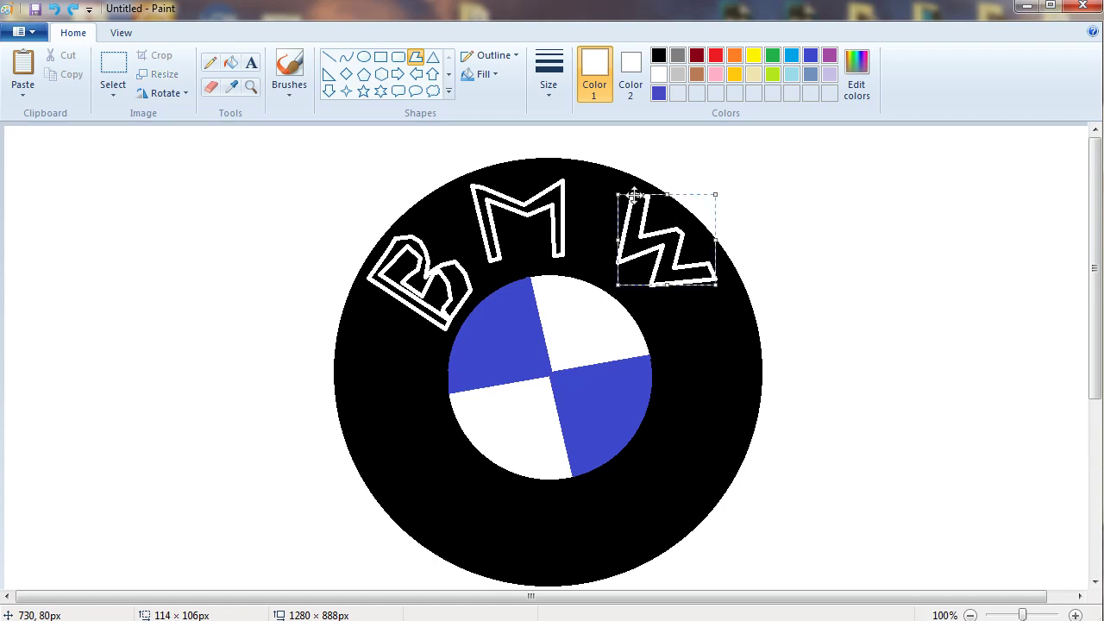
pyautogui.click(785, 313)
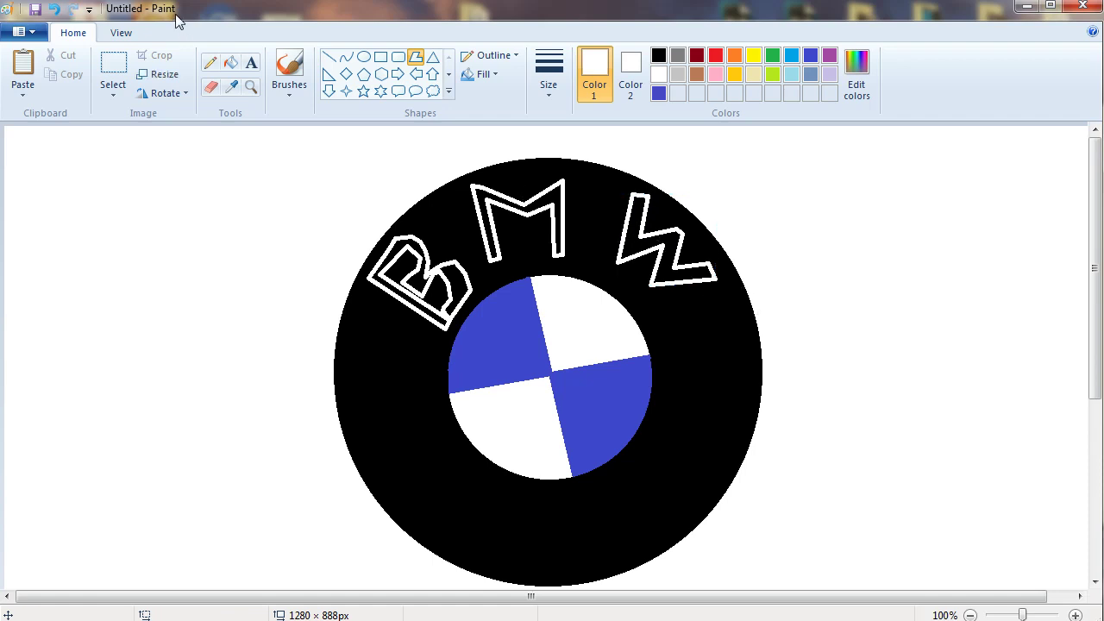
# Fill the outlined strokes of the letters B, M and W with white, leaving the B's inner openings black
pyautogui.click(230, 63)
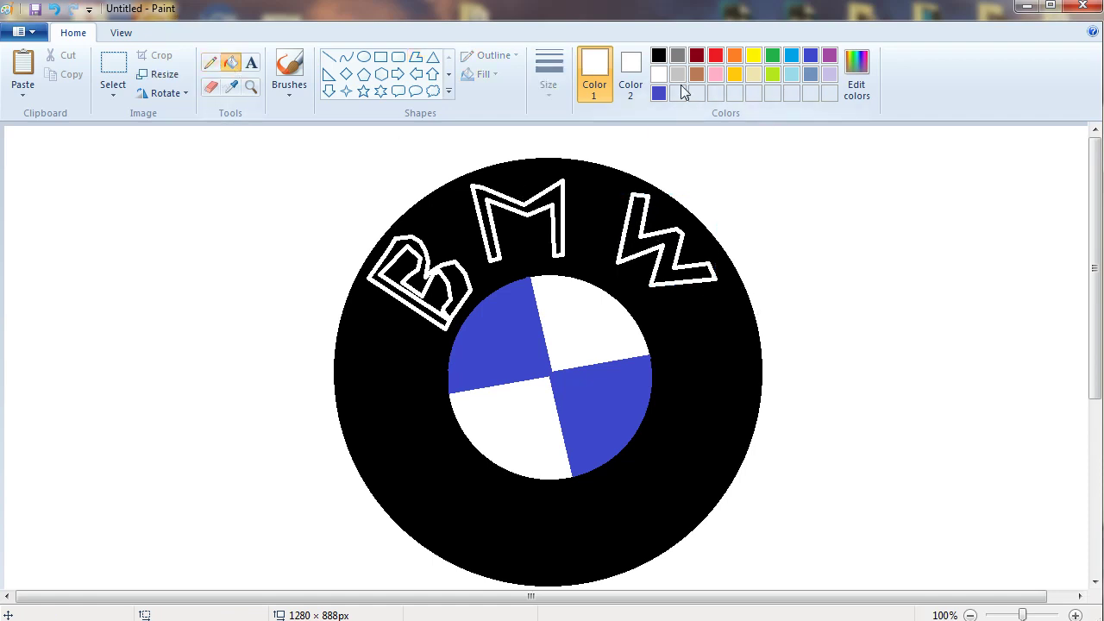
pyautogui.click(400, 248)
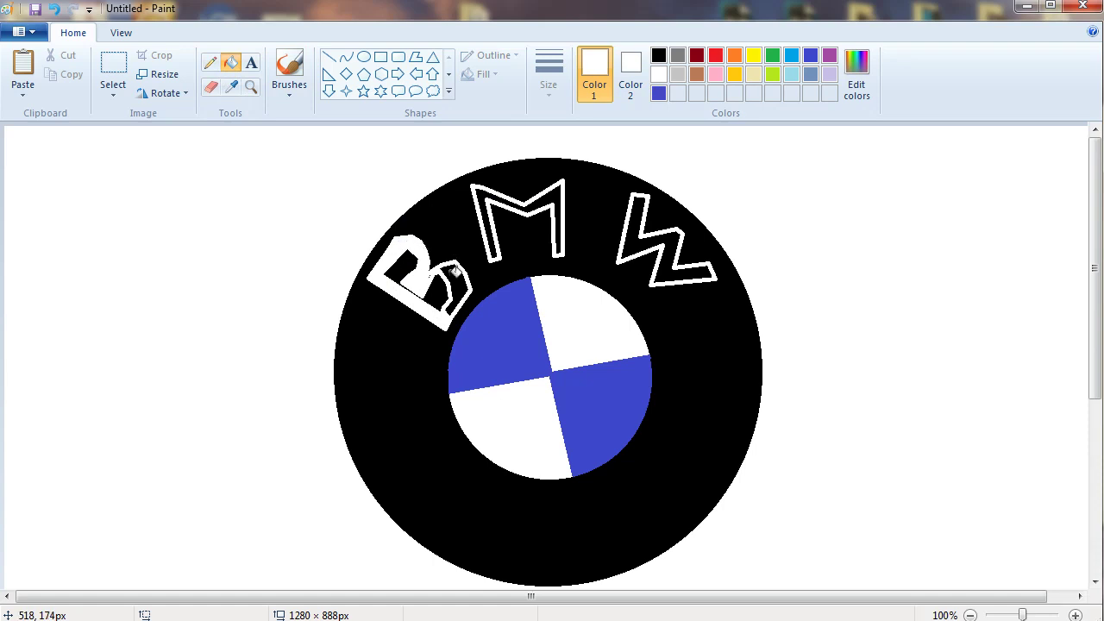
pyautogui.click(453, 275)
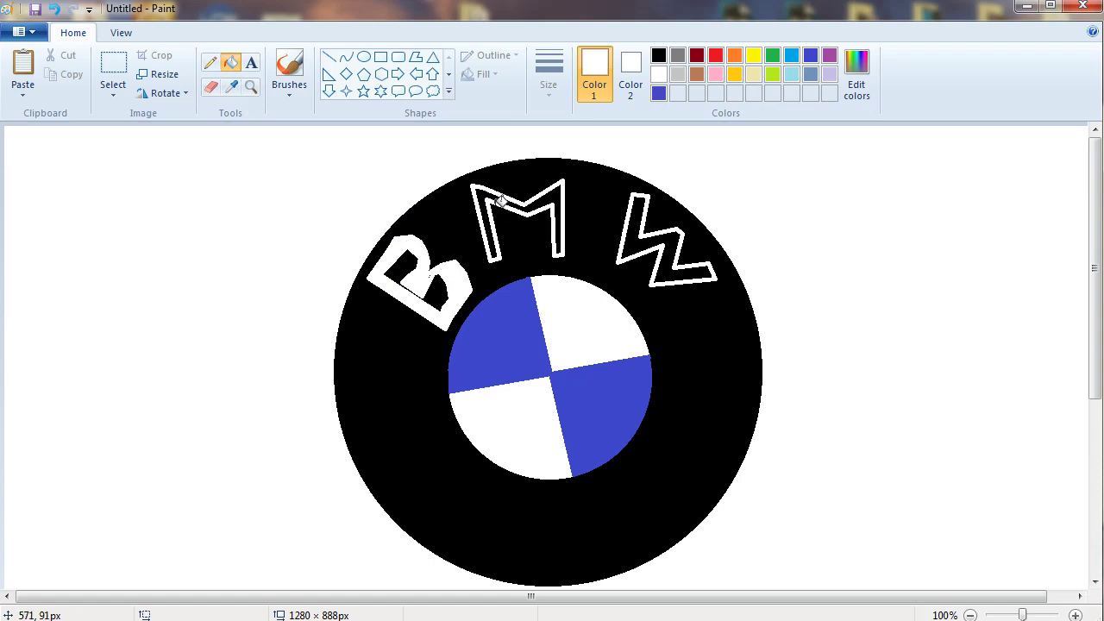
pyautogui.click(556, 196)
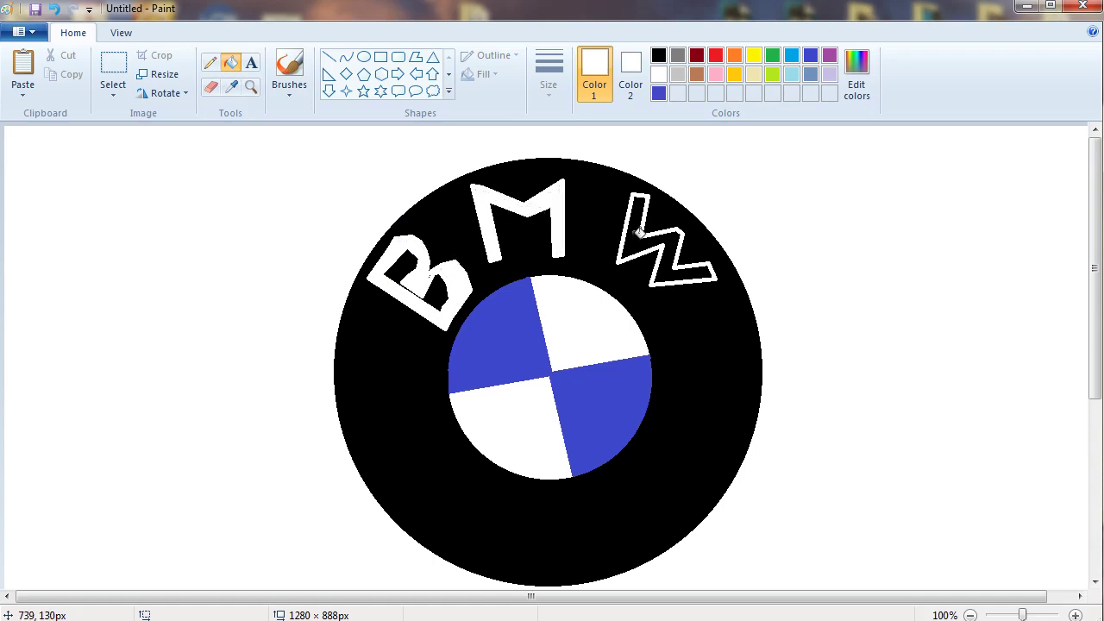
pyautogui.click(638, 248)
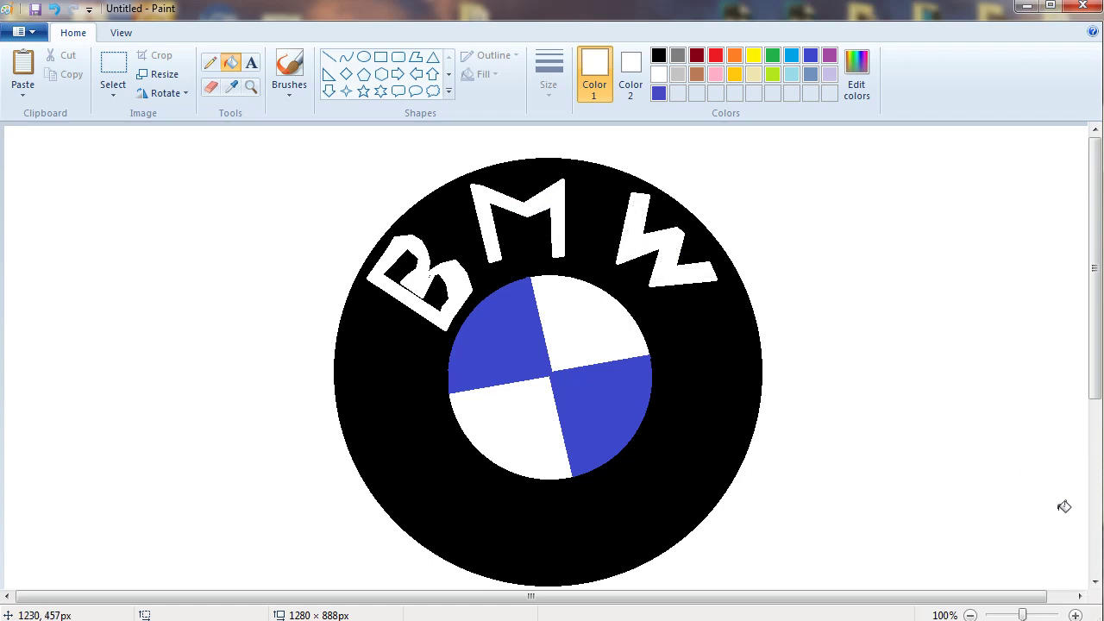